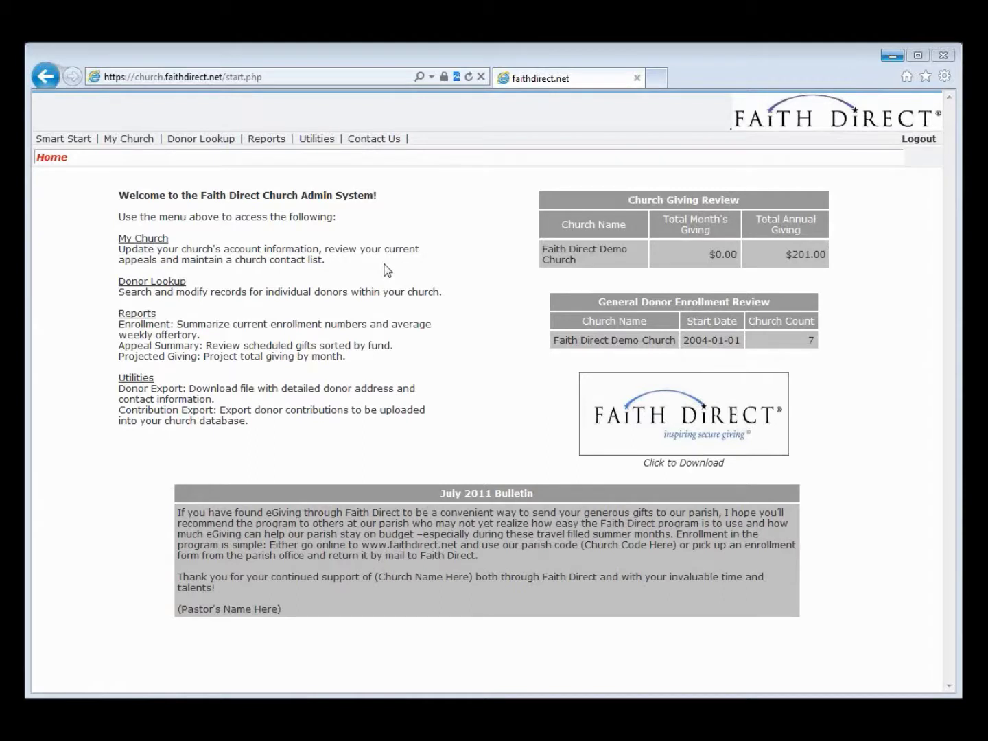
Step: Run the Donor Export for Faith Direct Demo Church with Include Quits set to Yes and open the CSV in Excel
{"action": "mouse_move", "coordinate": [313, 141]}
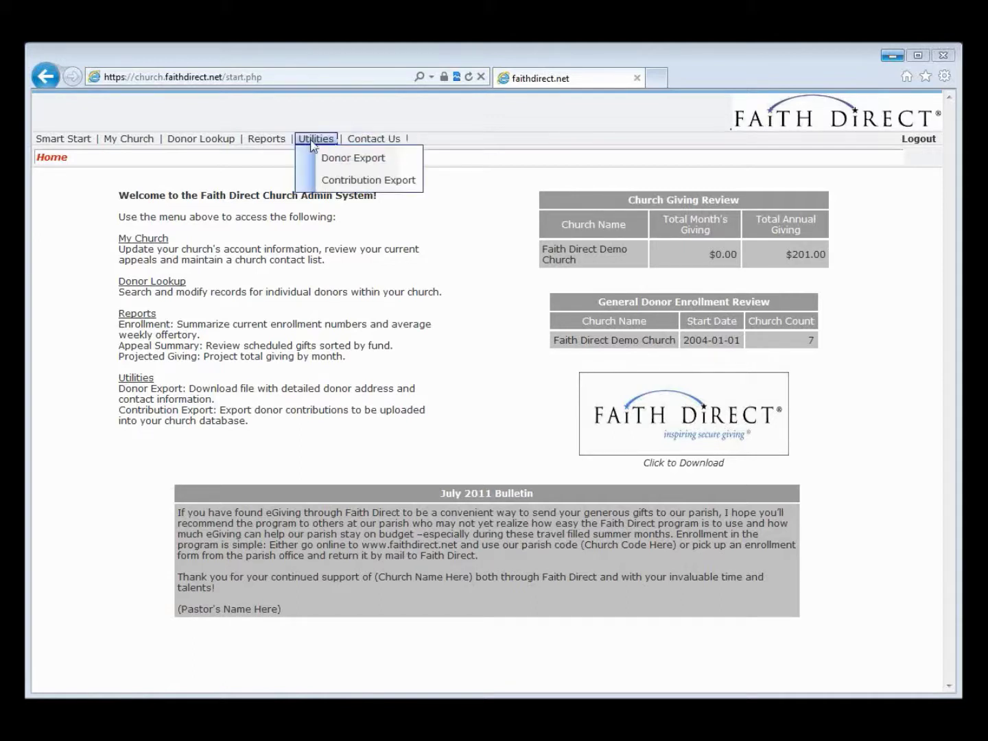
{"action": "left_click", "coordinate": [347, 158]}
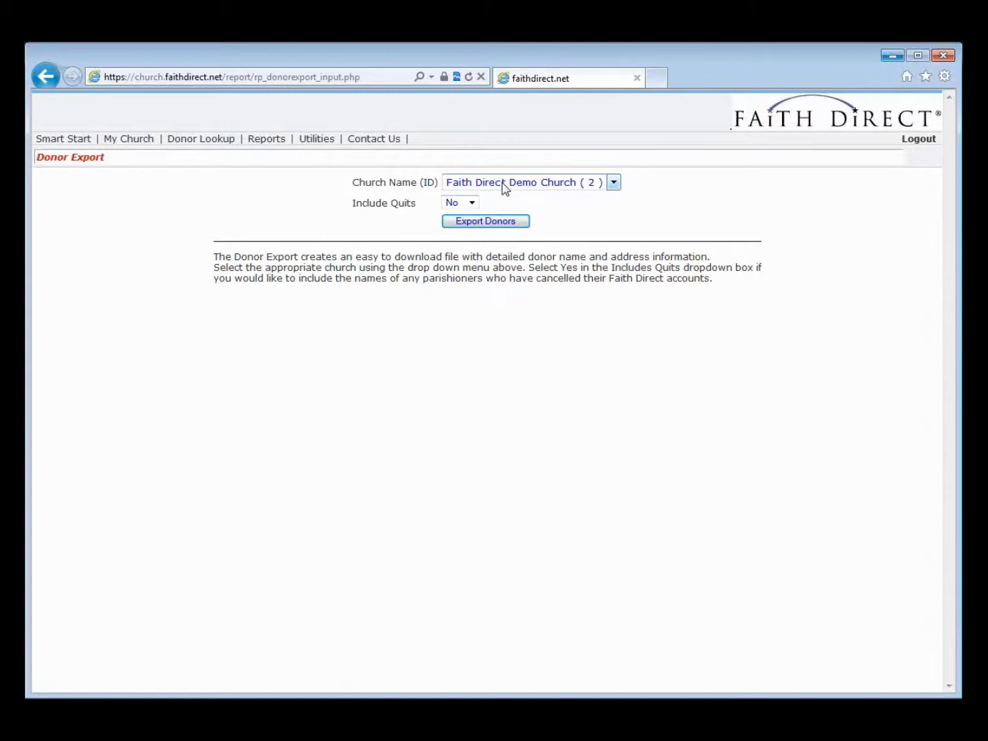
{"action": "left_click", "coordinate": [472, 203]}
{"action": "left_click", "coordinate": [461, 224]}
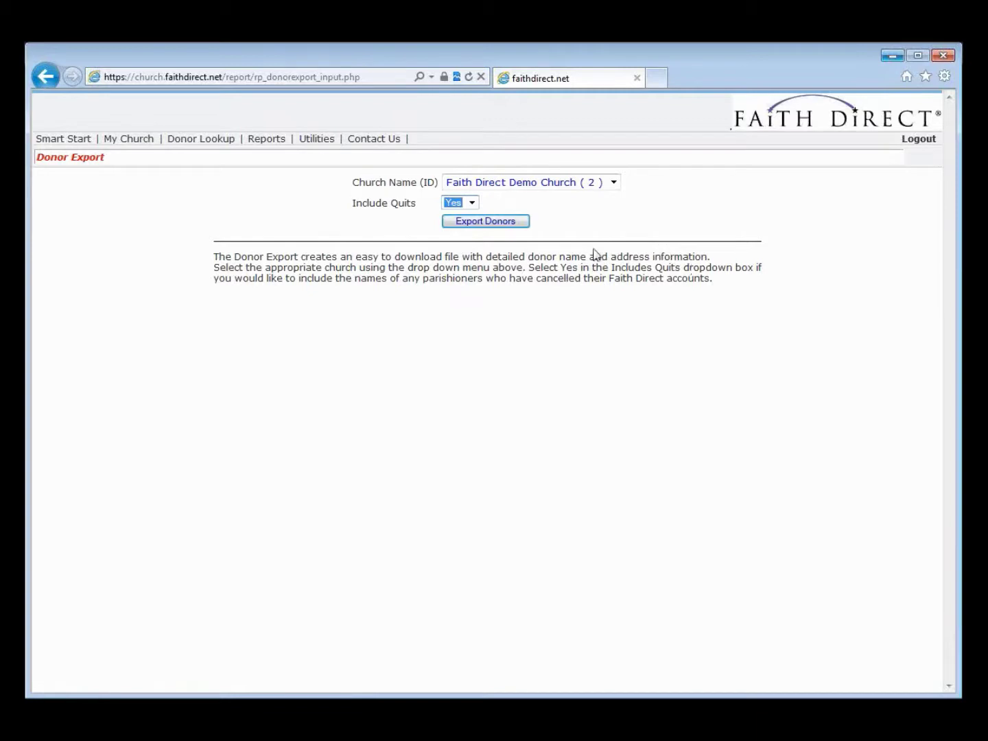
{"action": "left_click", "coordinate": [497, 223]}
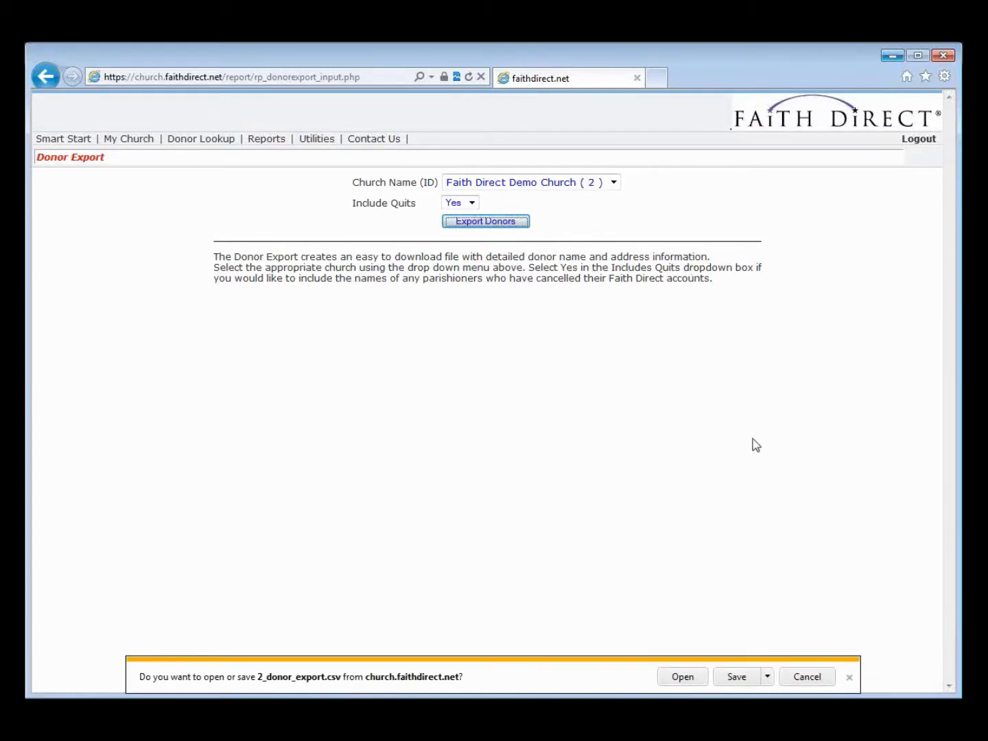
{"action": "left_click", "coordinate": [686, 680]}
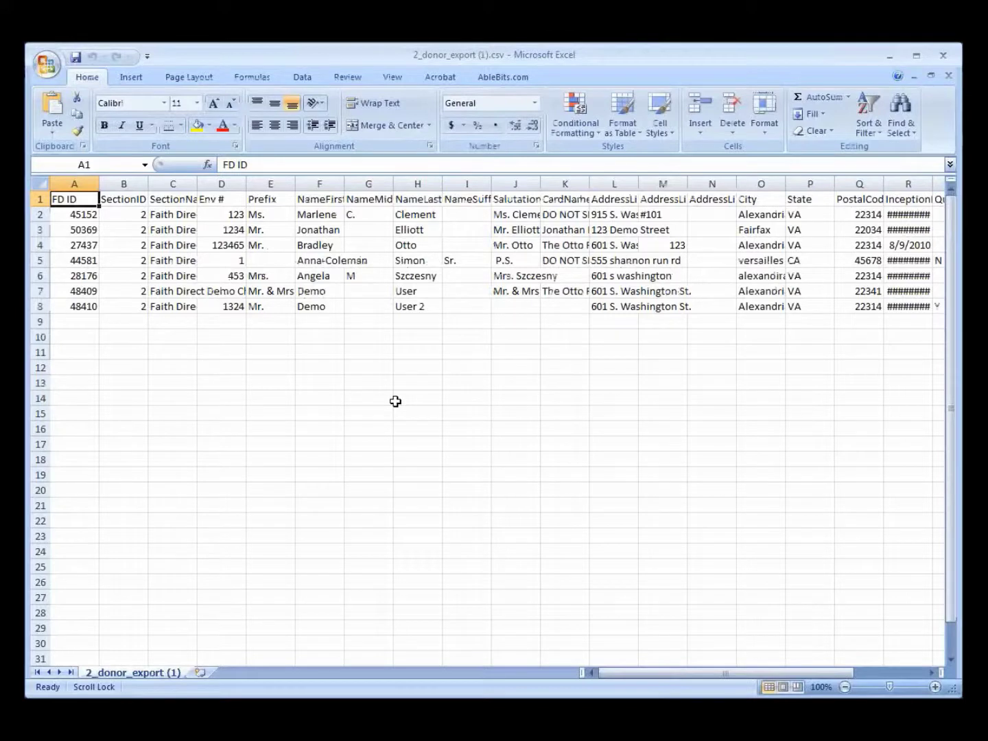
Step: Autofit the widths of all populated columns in the donor export sheet, starting from FD ID
{"action": "left_click", "coordinate": [395, 402]}
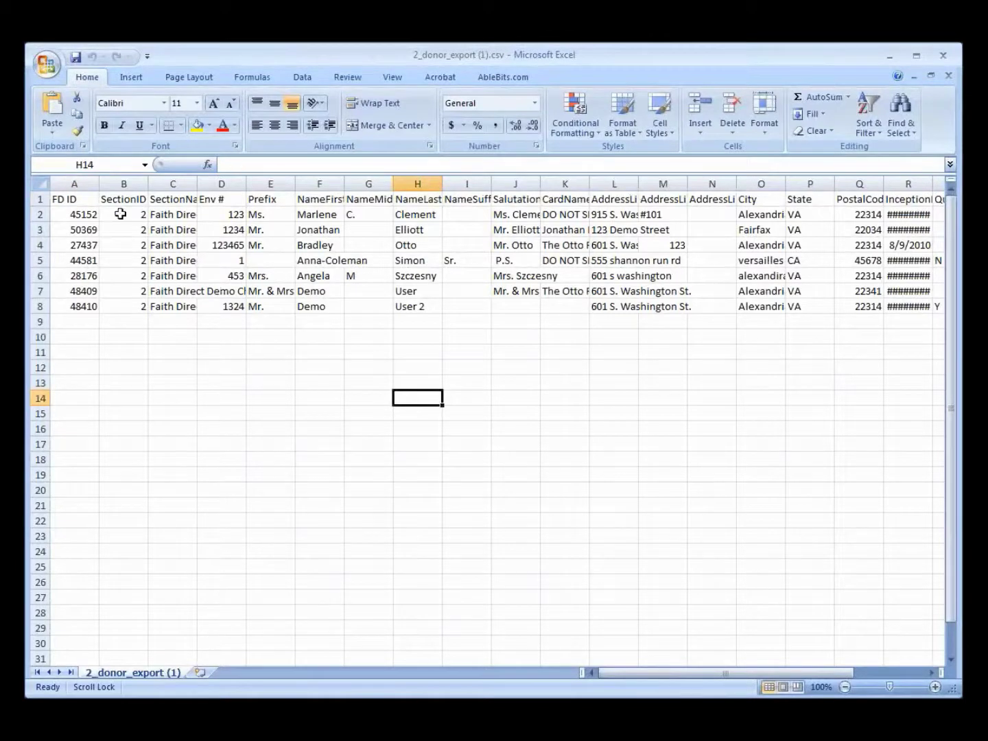
{"action": "left_click_drag", "start_coordinate": [78, 184], "coordinate": [880, 184]}
{"action": "double_click", "coordinate": [882, 184]}
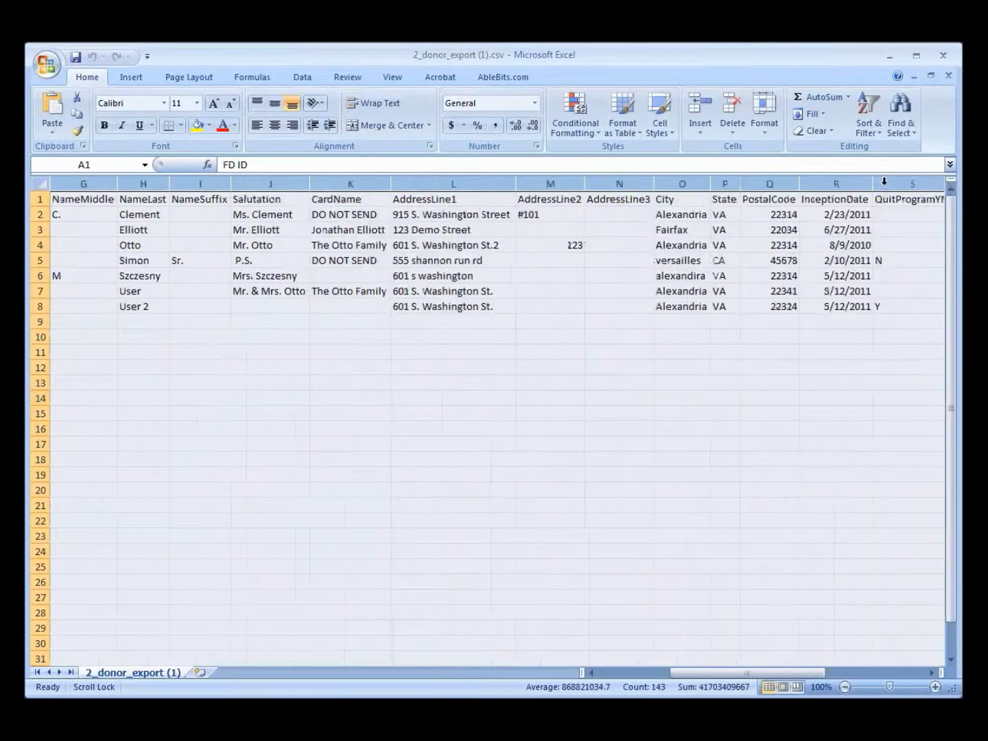
{"action": "left_click_drag", "start_coordinate": [750, 676], "coordinate": [676, 675]}
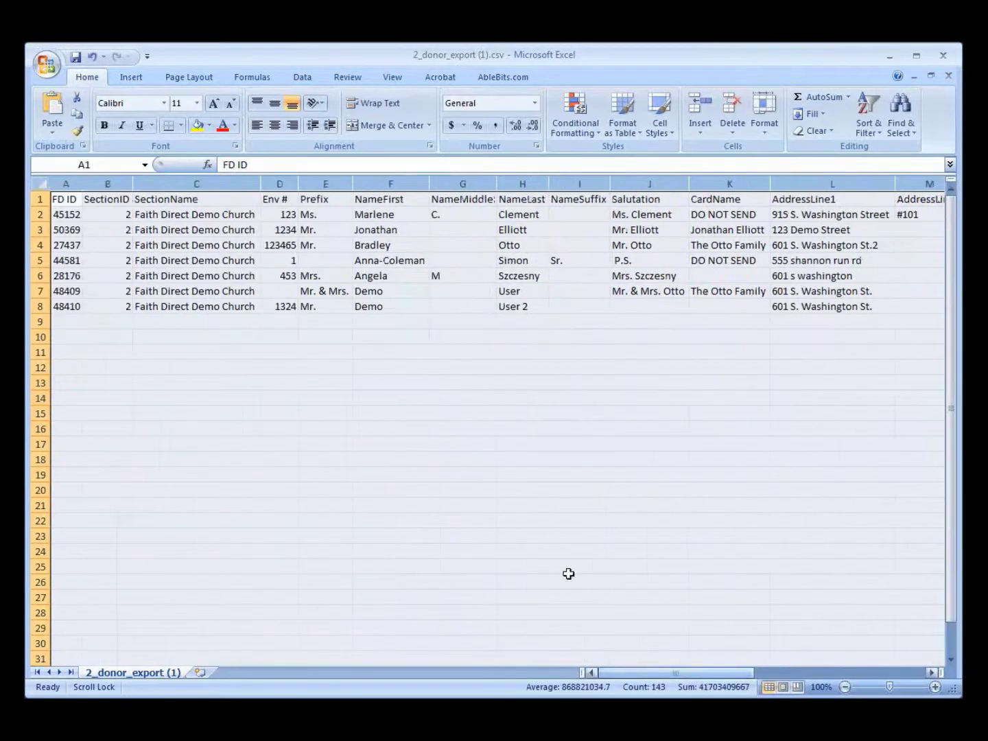
{"action": "left_click", "coordinate": [184, 261]}
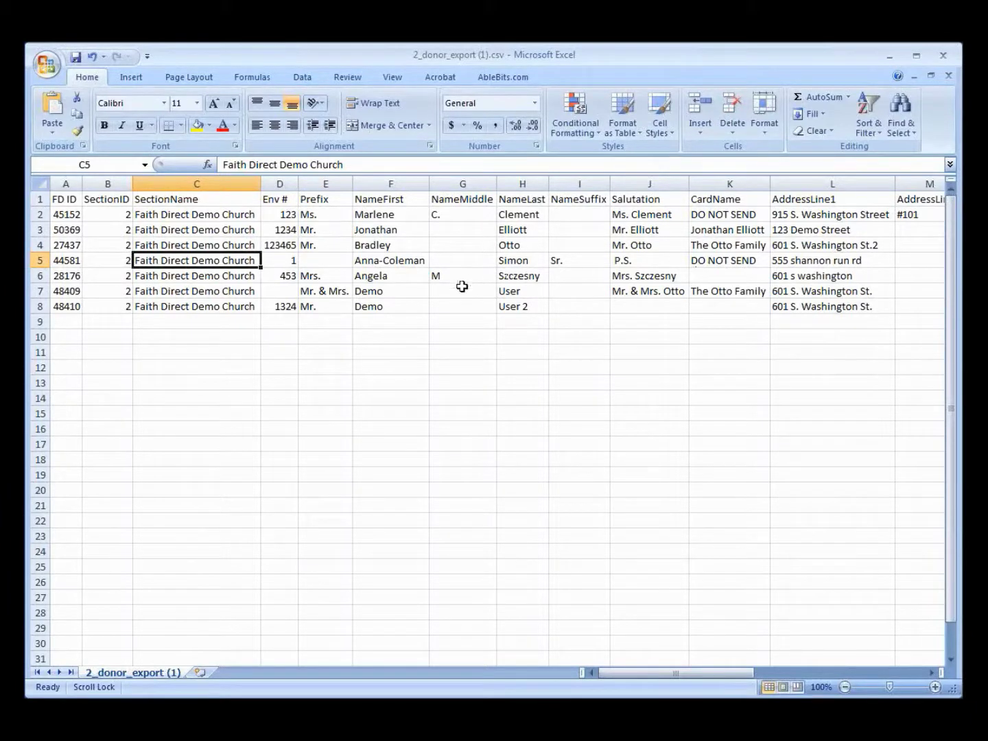
Step: Examine the donor address columns and the InceptionDate, QuitProgramYN and Suspended columns in the donor export
{"action": "left_click_drag", "start_coordinate": [680, 673], "coordinate": [799, 688]}
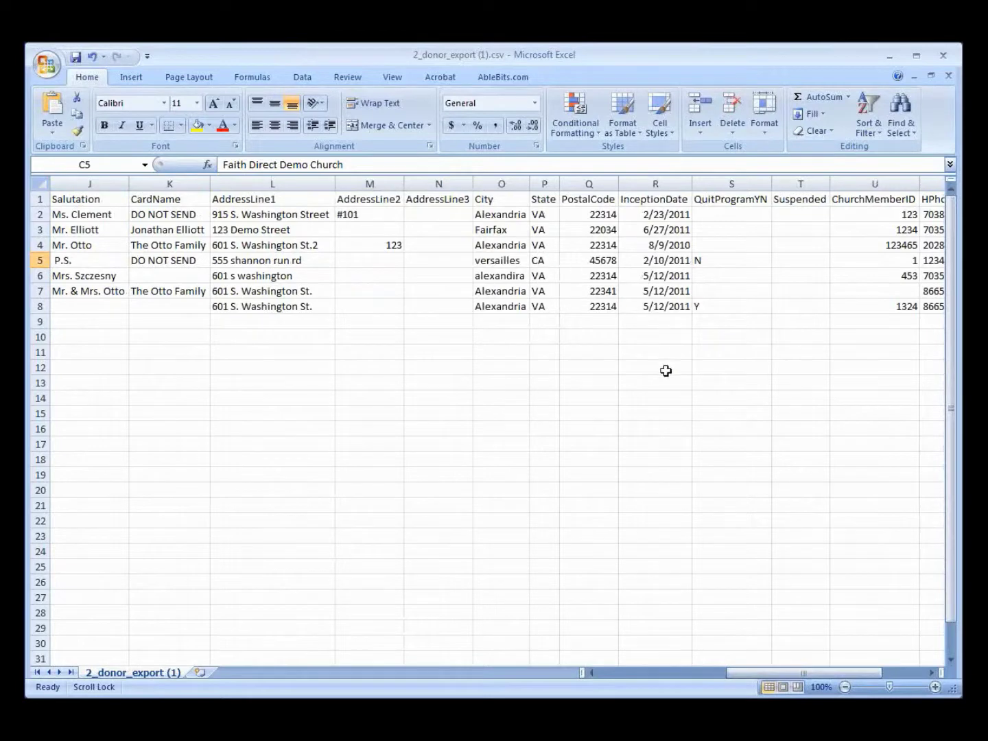
{"action": "left_click_drag", "start_coordinate": [761, 673], "coordinate": [790, 687]}
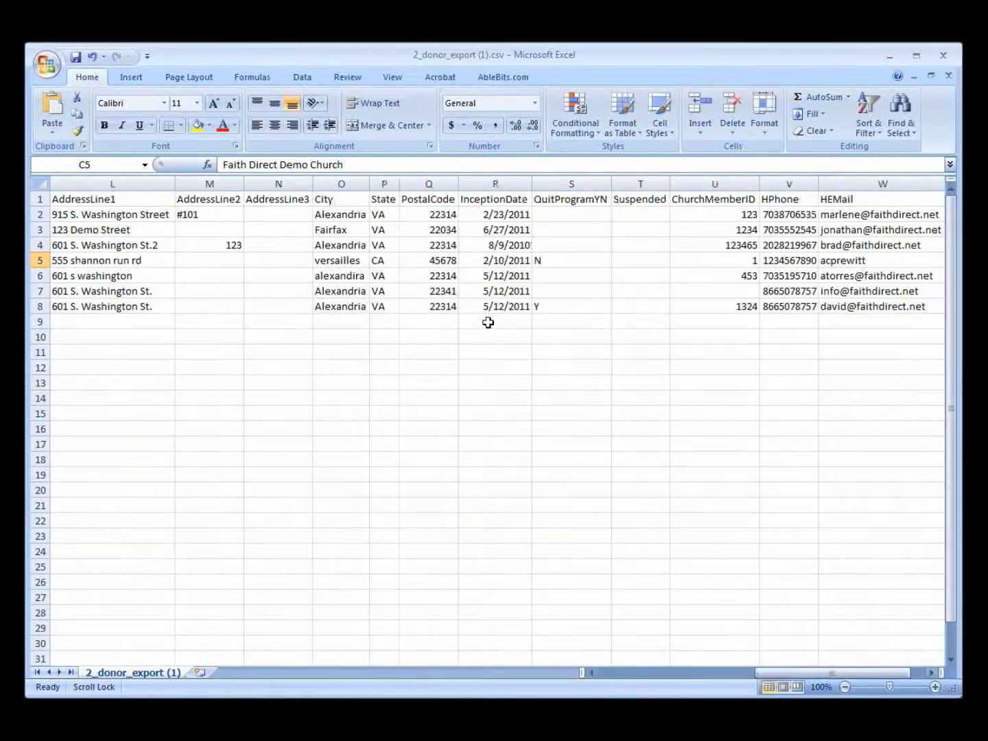
{"action": "left_click", "coordinate": [485, 182]}
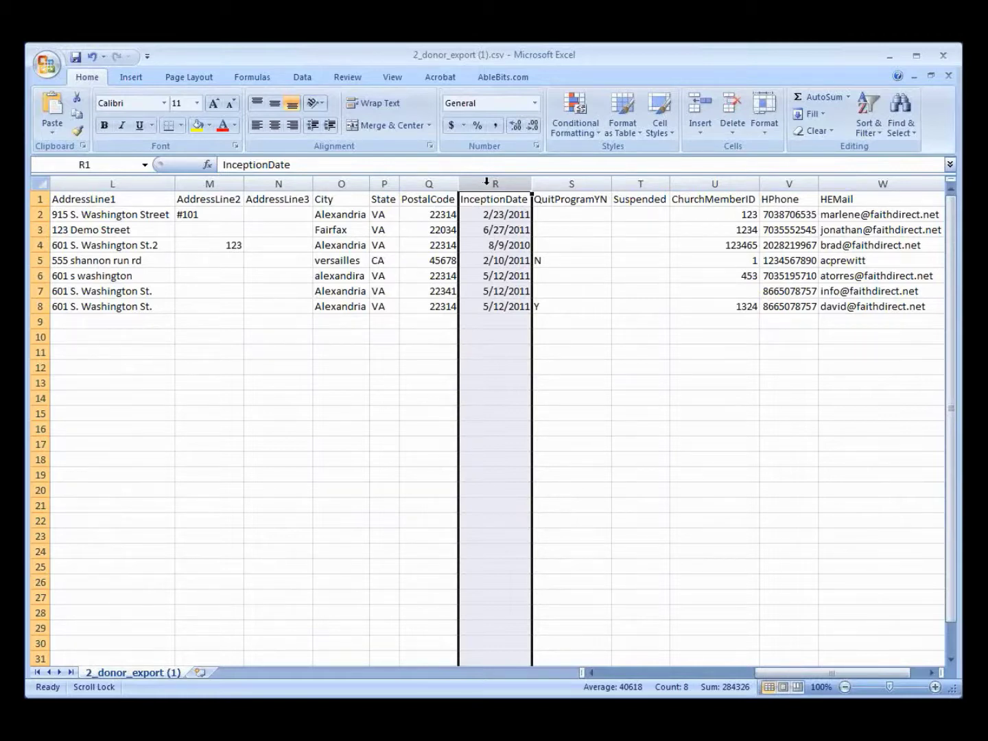
{"action": "left_click", "coordinate": [566, 183]}
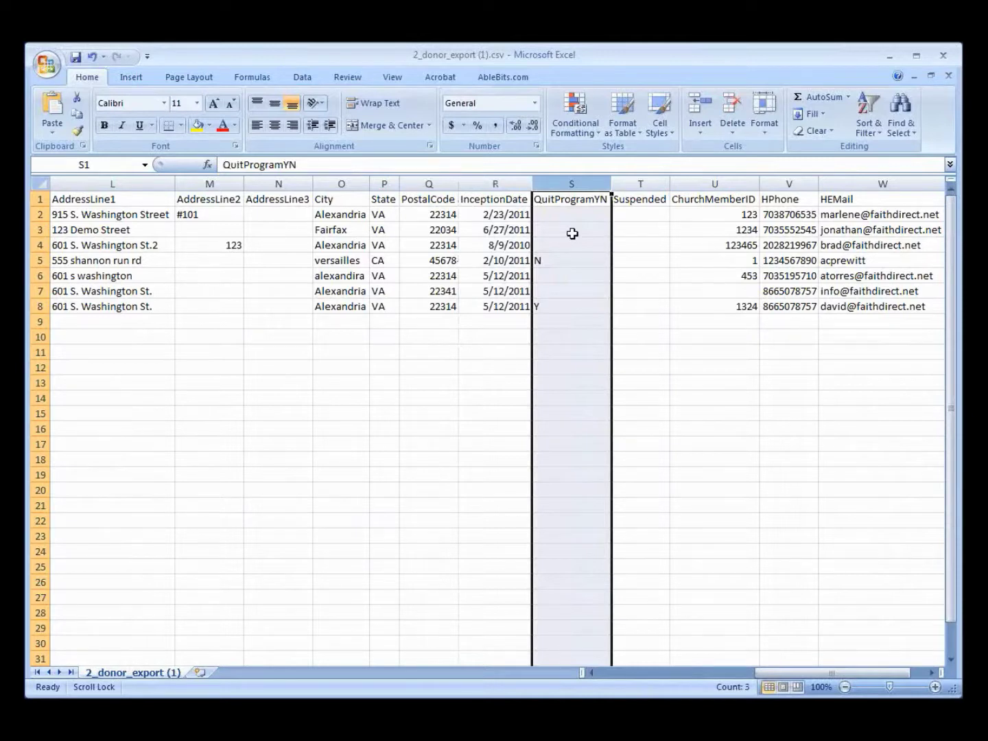
{"action": "left_click", "coordinate": [641, 200]}
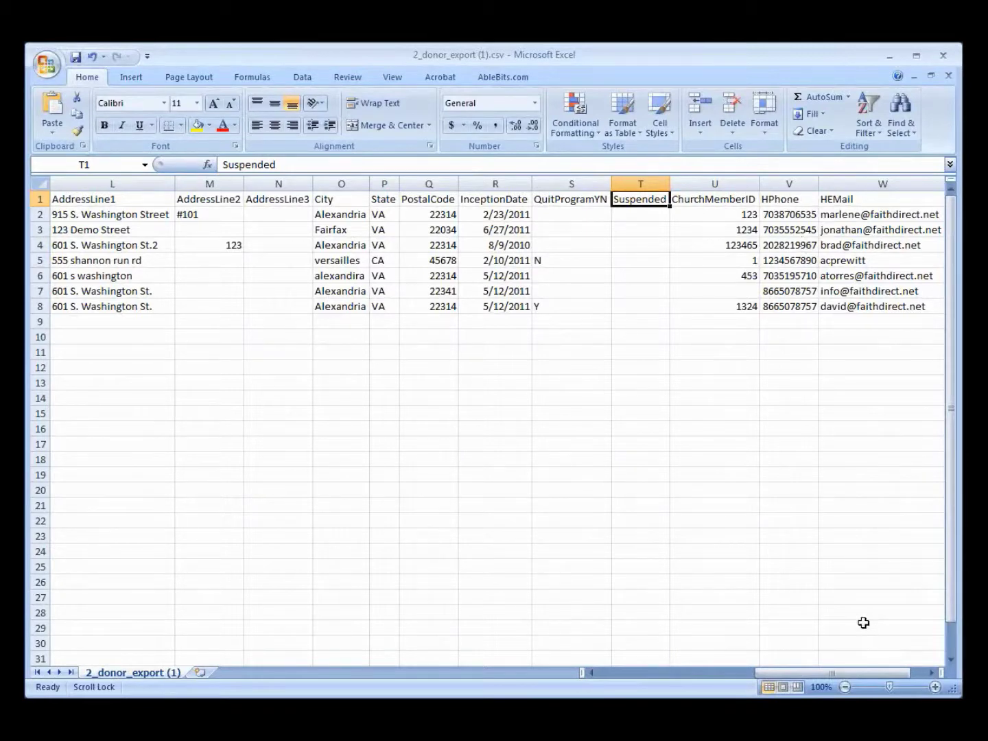
{"action": "left_click_drag", "start_coordinate": [868, 674], "coordinate": [707, 677]}
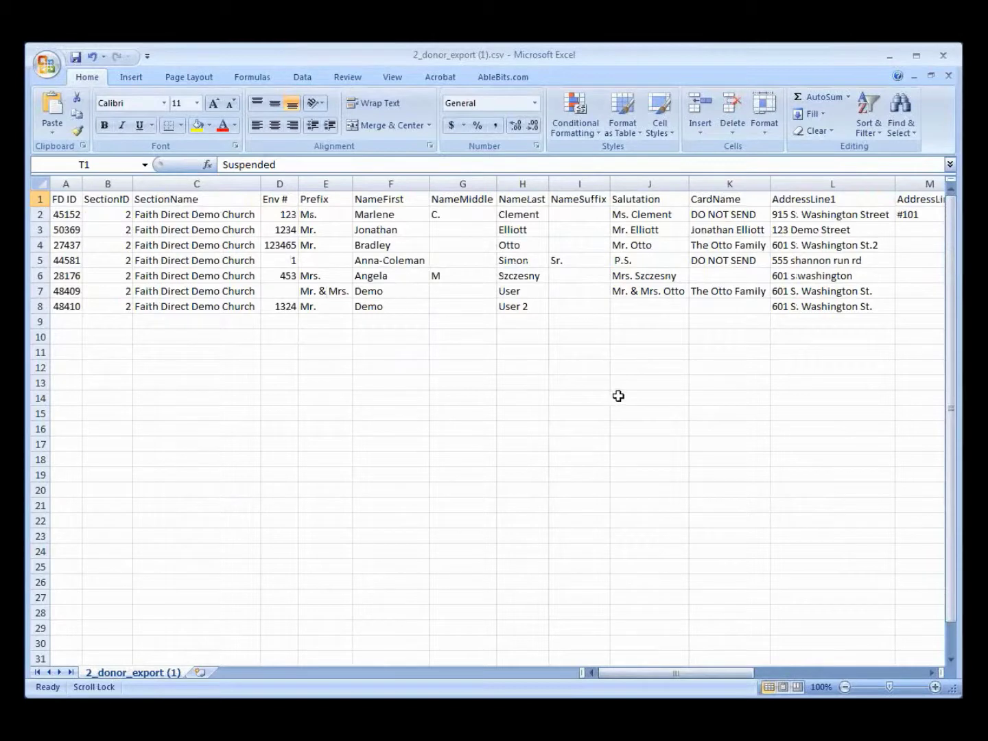
{"action": "left_click_drag", "start_coordinate": [712, 678], "coordinate": [757, 685]}
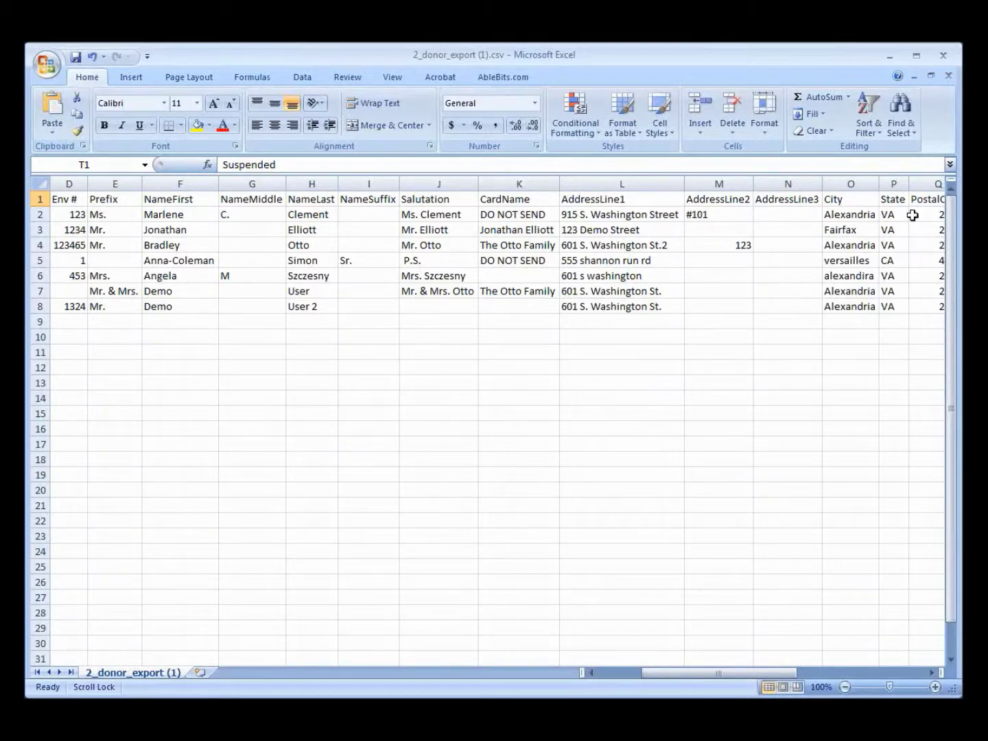
Step: Close the donor export workbook without saving the changes, cancelling the Save As dialog
{"action": "left_click", "coordinate": [949, 76]}
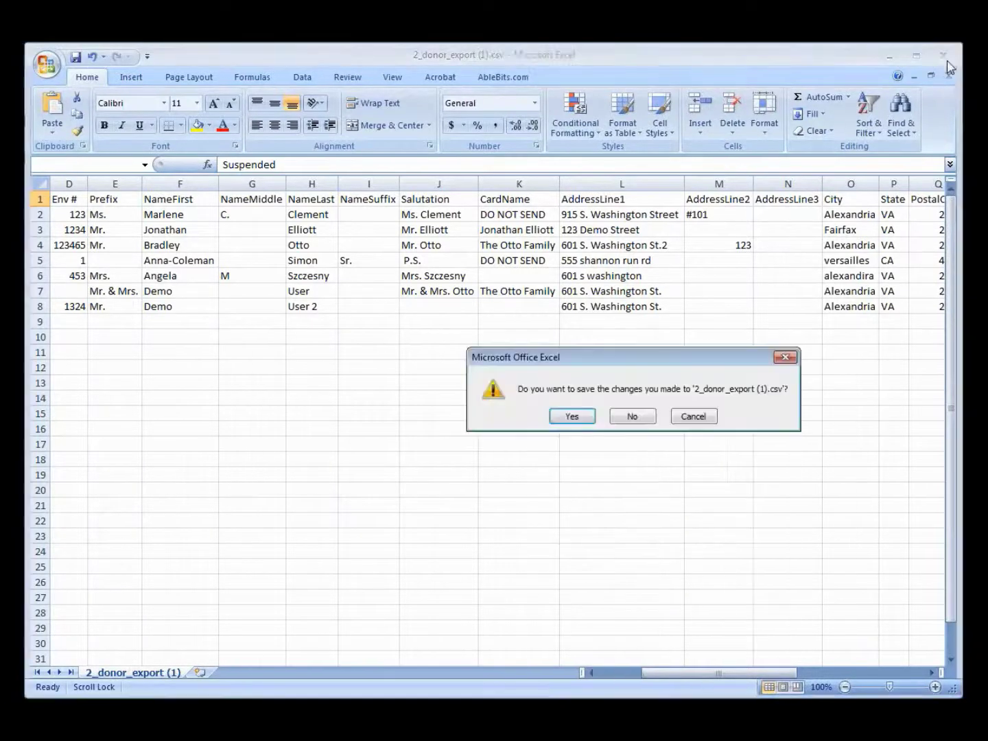
{"action": "left_click", "coordinate": [570, 418]}
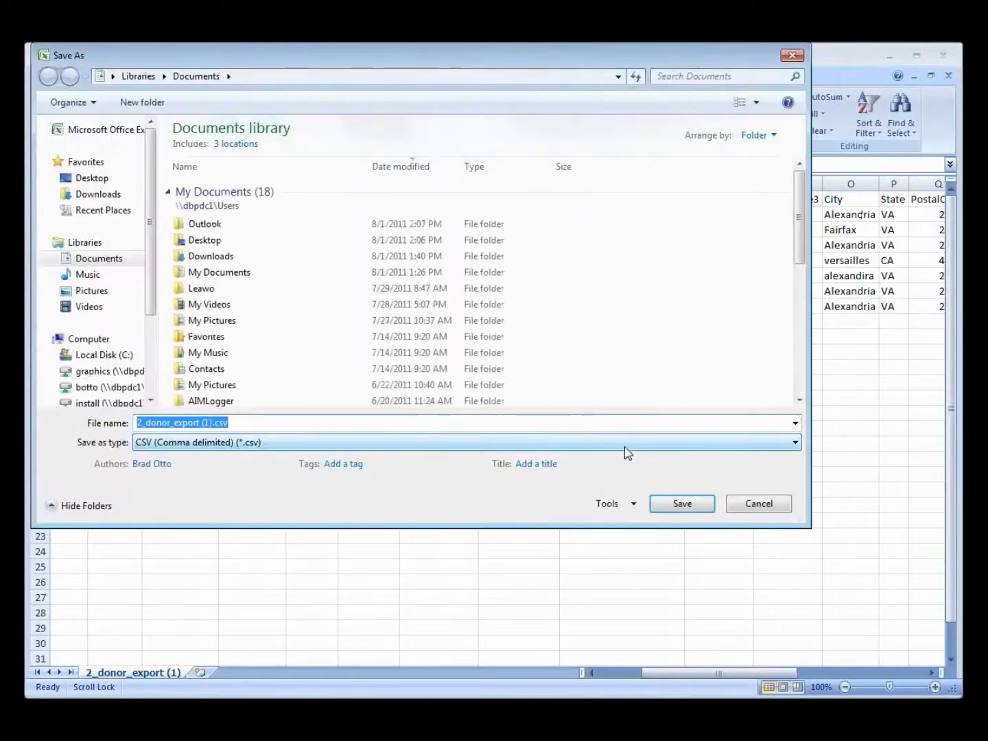
{"action": "left_click", "coordinate": [786, 501]}
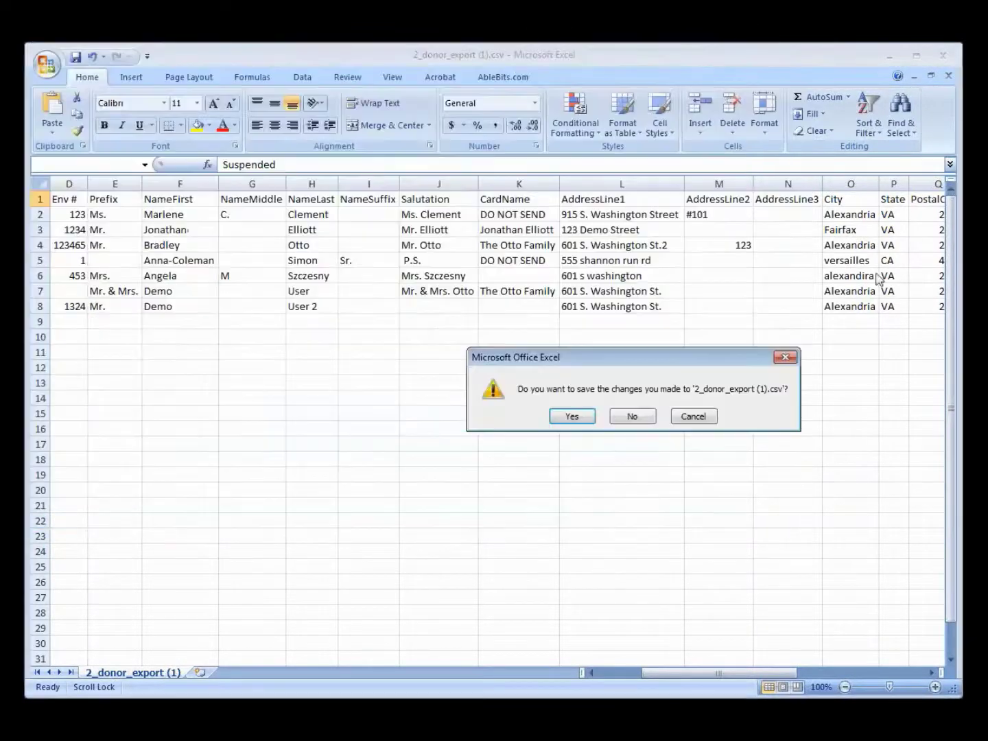
{"action": "left_click", "coordinate": [634, 417]}
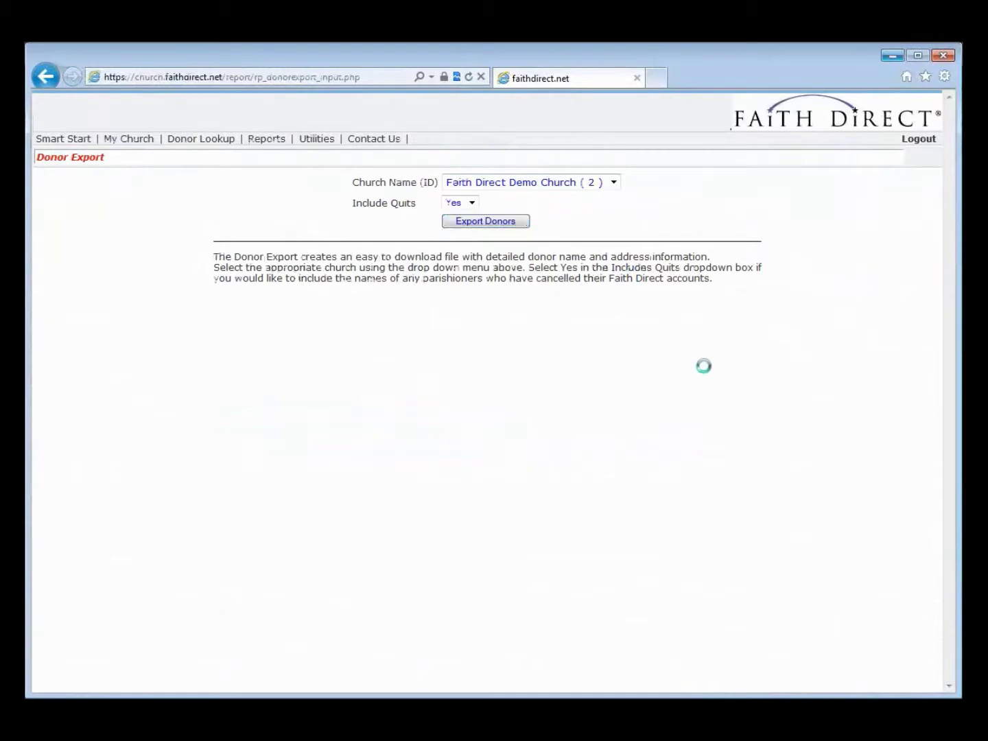
Step: Request a Contribution Export for Faith Direct Demo Church with month of charge 06 and year 2011
{"action": "mouse_move", "coordinate": [323, 142]}
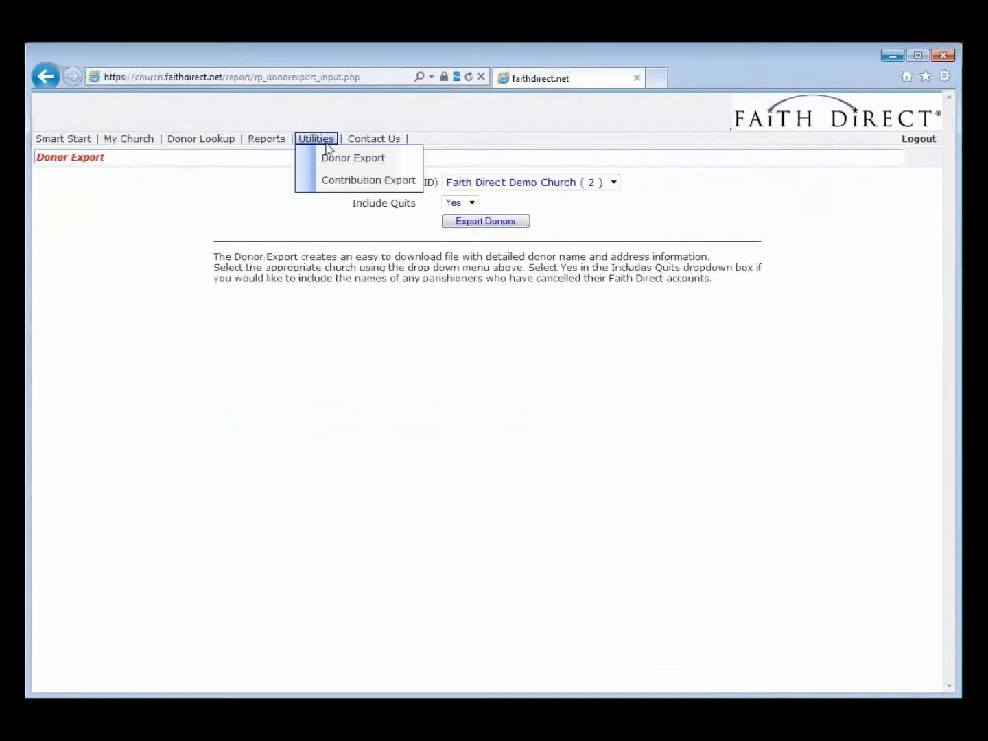
{"action": "left_click", "coordinate": [356, 180]}
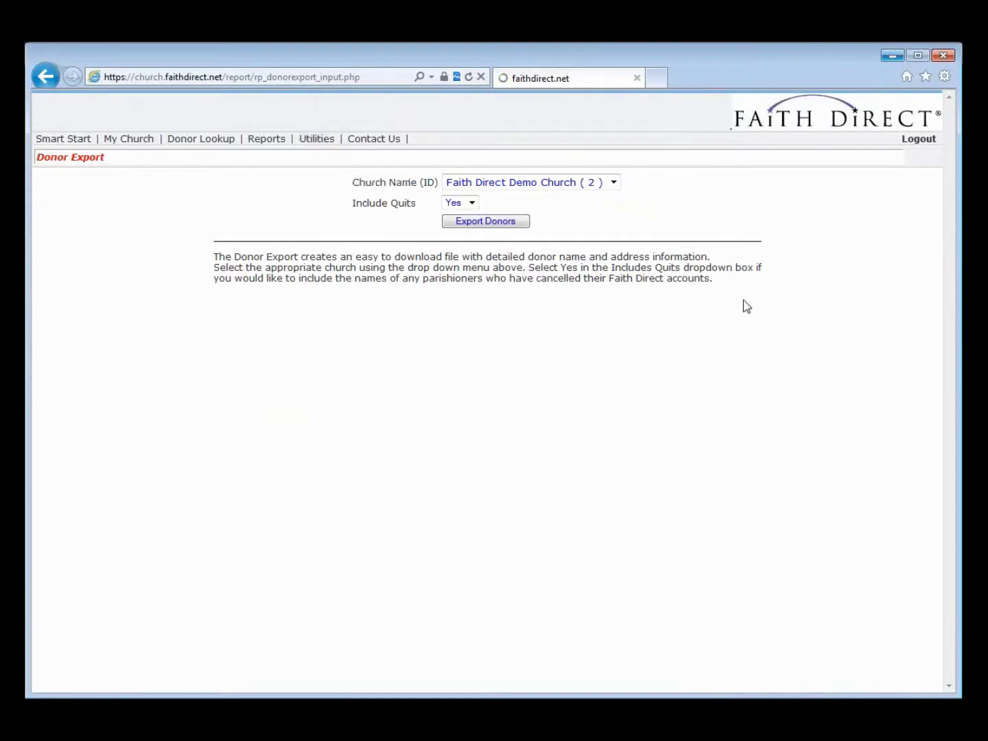
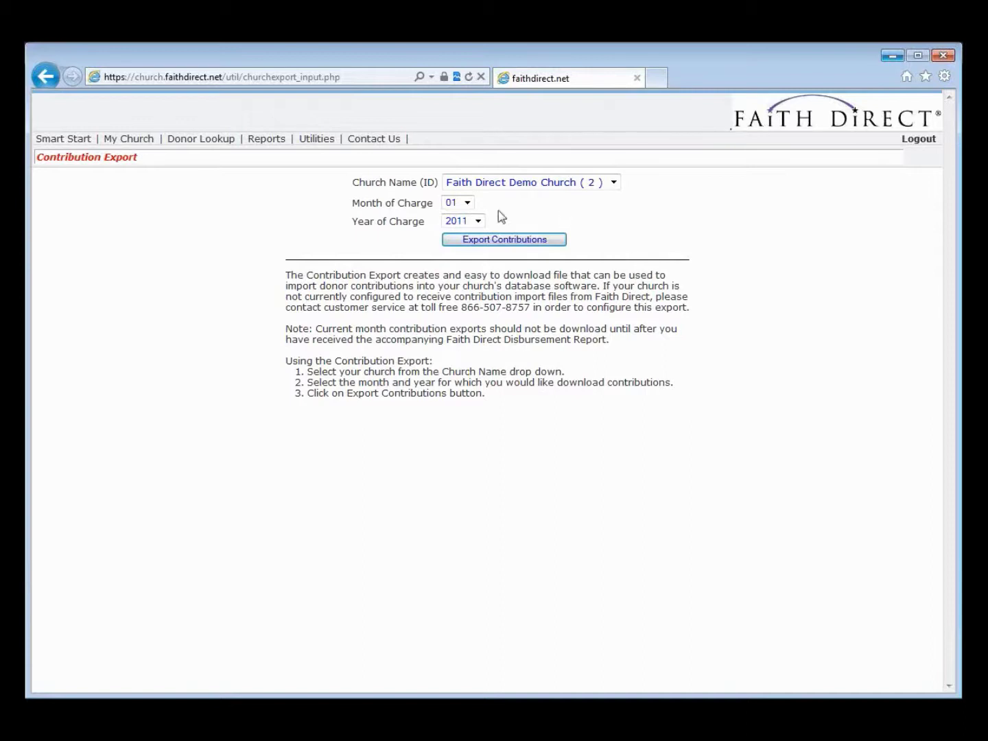
{"action": "left_click", "coordinate": [467, 203]}
{"action": "left_click", "coordinate": [464, 264]}
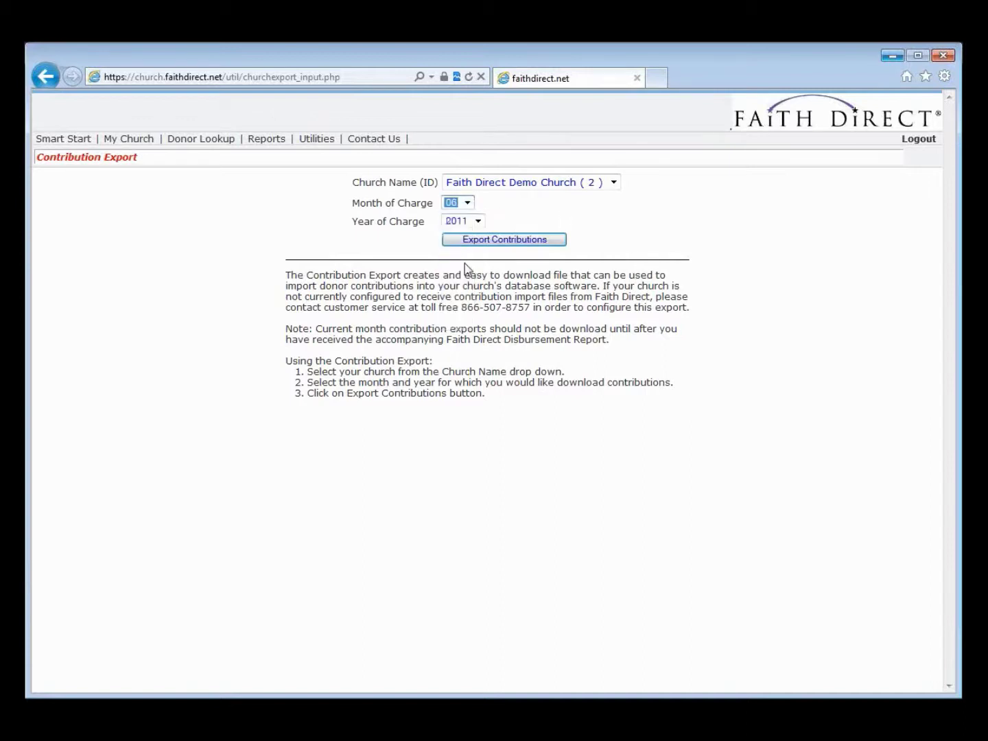
{"action": "left_click", "coordinate": [538, 241]}
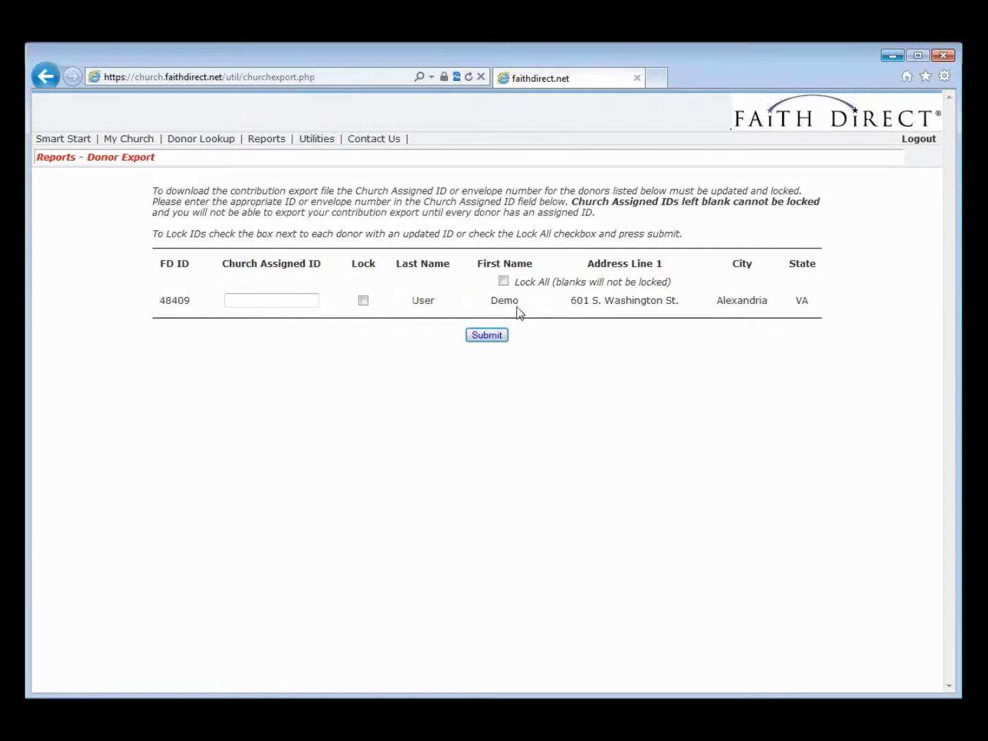
Step: Enter the listed donor's church-assigned ID, lock all IDs, submit them and open the contribution CSV in Excel
{"action": "left_click", "coordinate": [295, 299]}
{"action": "type", "text": "1234"}
{"action": "left_click", "coordinate": [504, 281]}
{"action": "left_click", "coordinate": [491, 336]}
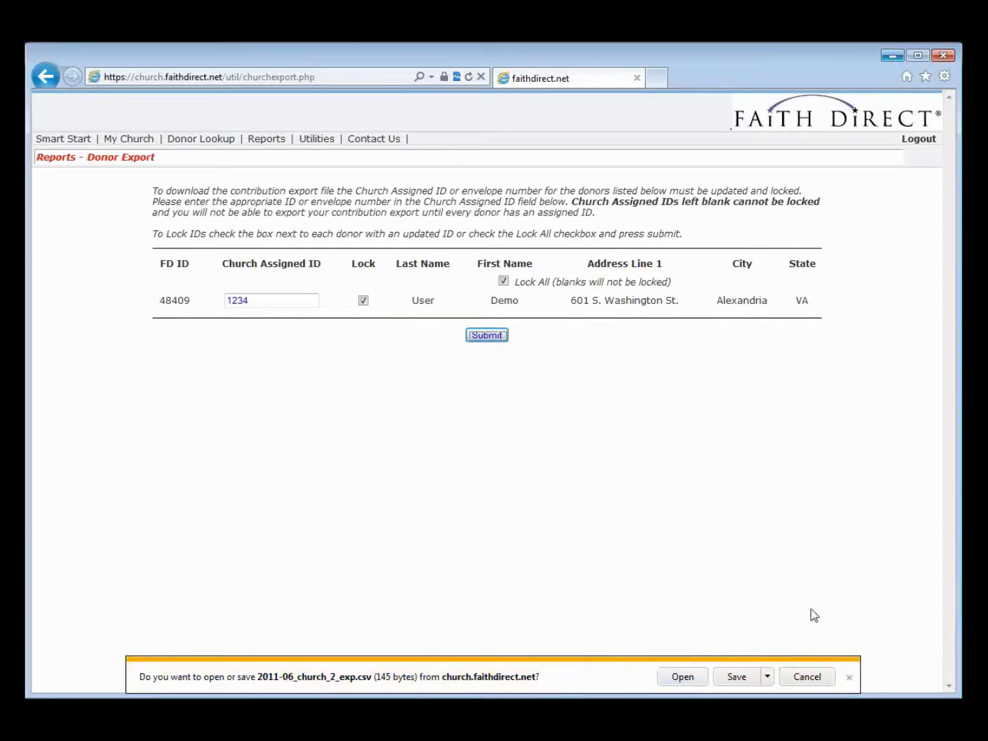
{"action": "left_click", "coordinate": [683, 677]}
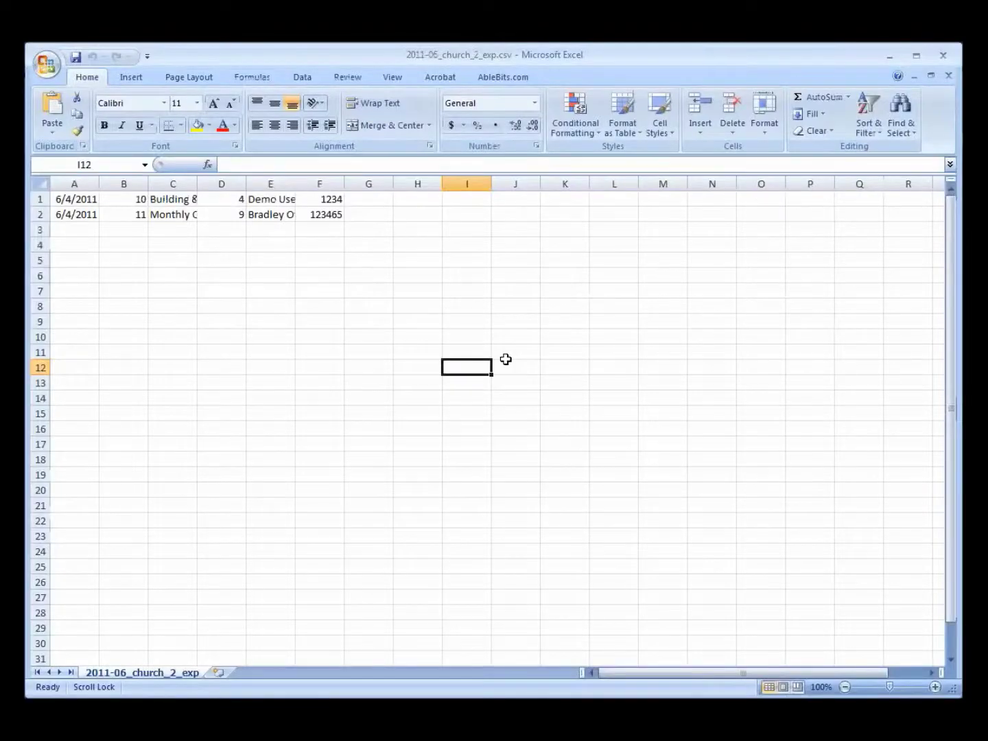
Step: Autofit columns A to F of the contribution export and select the date in the second row
{"action": "left_click_drag", "start_coordinate": [75, 184], "coordinate": [344, 186]}
{"action": "double_click", "coordinate": [345, 185]}
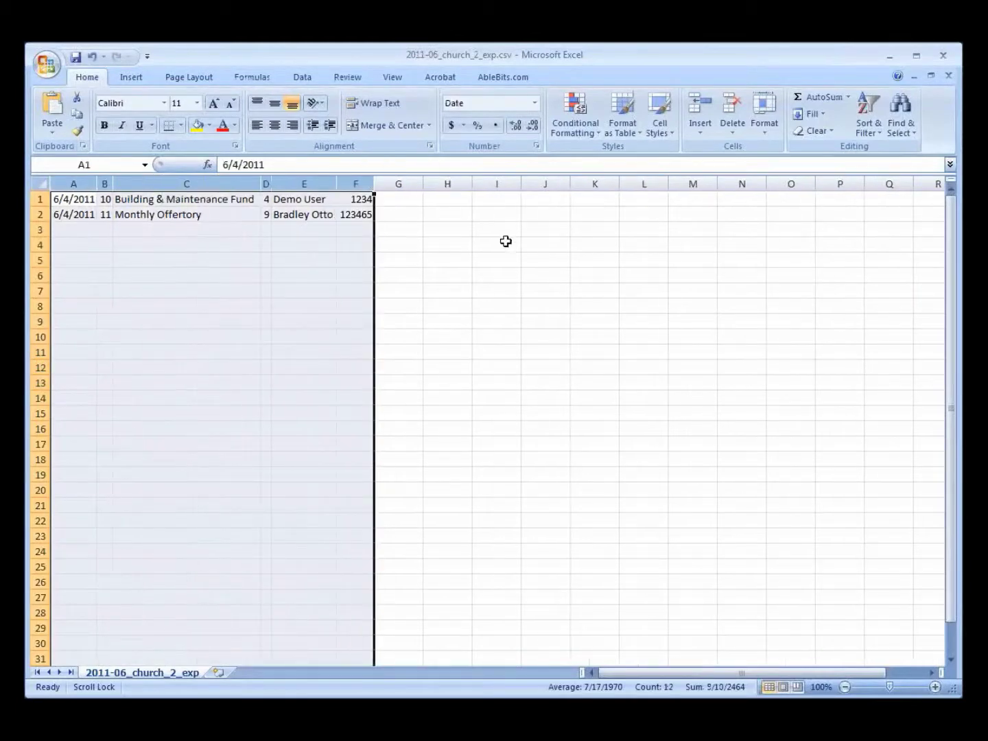
{"action": "left_click", "coordinate": [79, 212]}
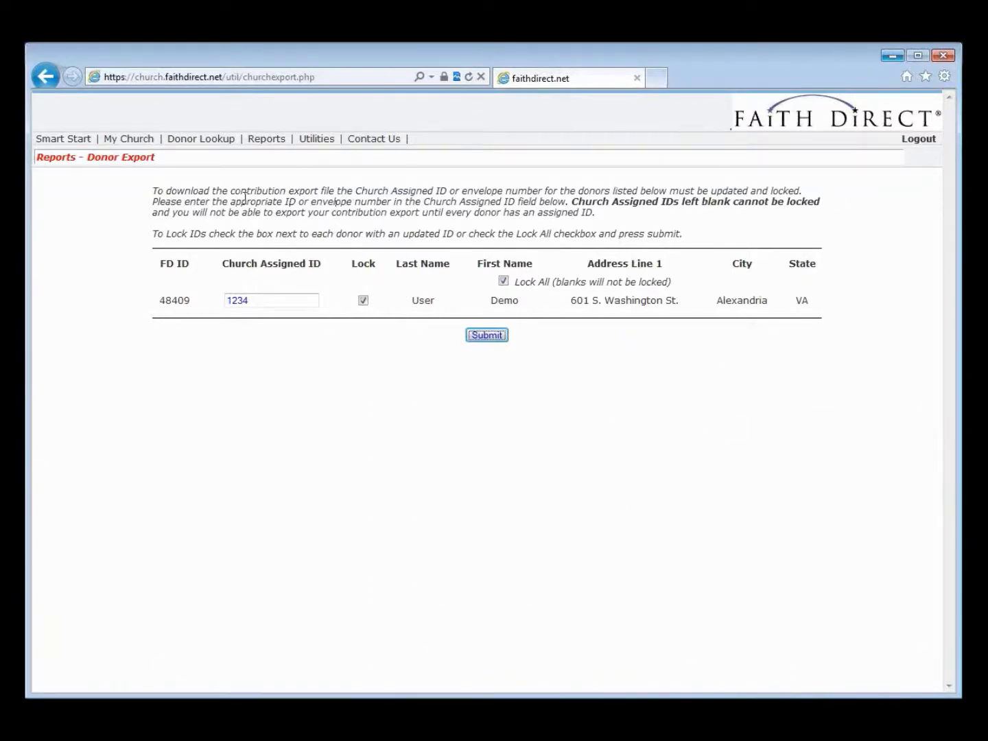
Step: Switch to the Faith Direct site to view the Contact Us page, and return to the Smart Start page
{"action": "left_click", "coordinate": [390, 143]}
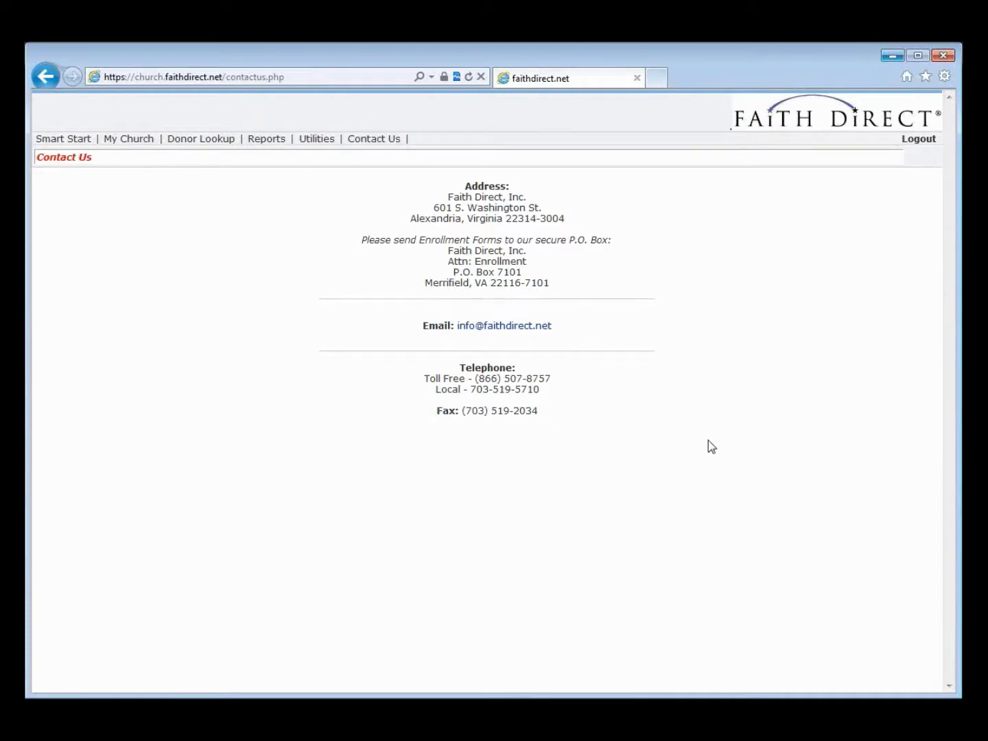
{"action": "left_click", "coordinate": [66, 139]}
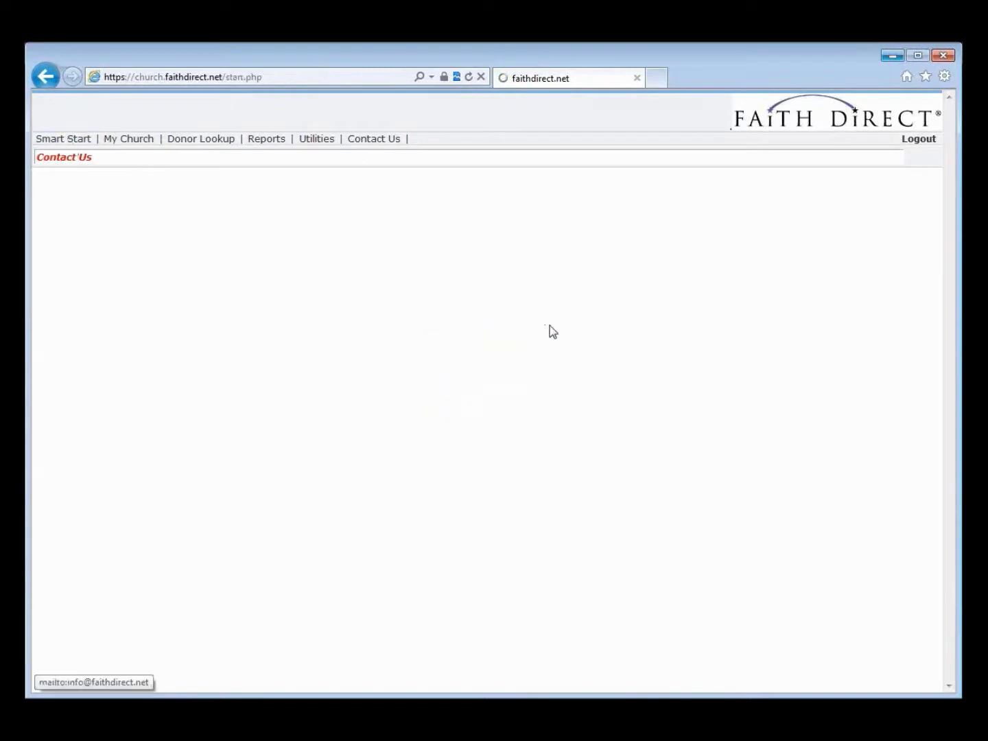